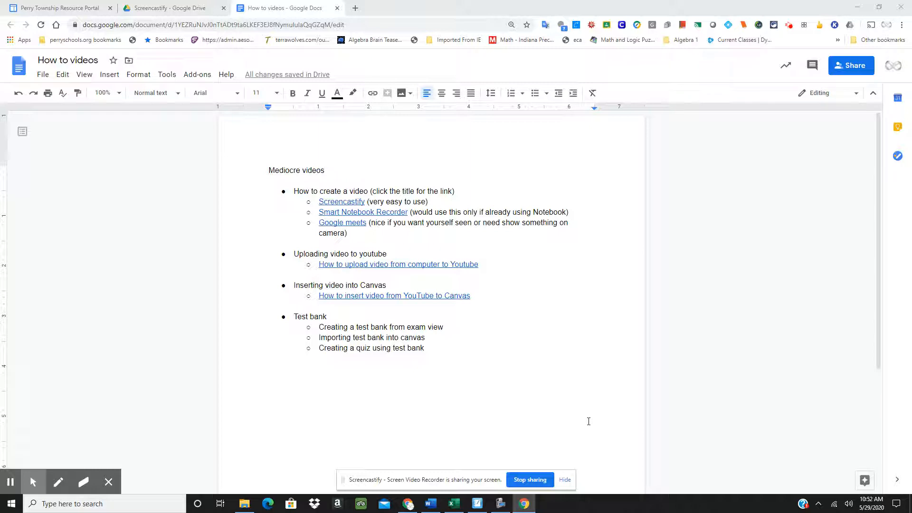
# Find ExamView TestGenerator through the Windows search, launch it, and sign in with the password
pyautogui.click(118, 503)
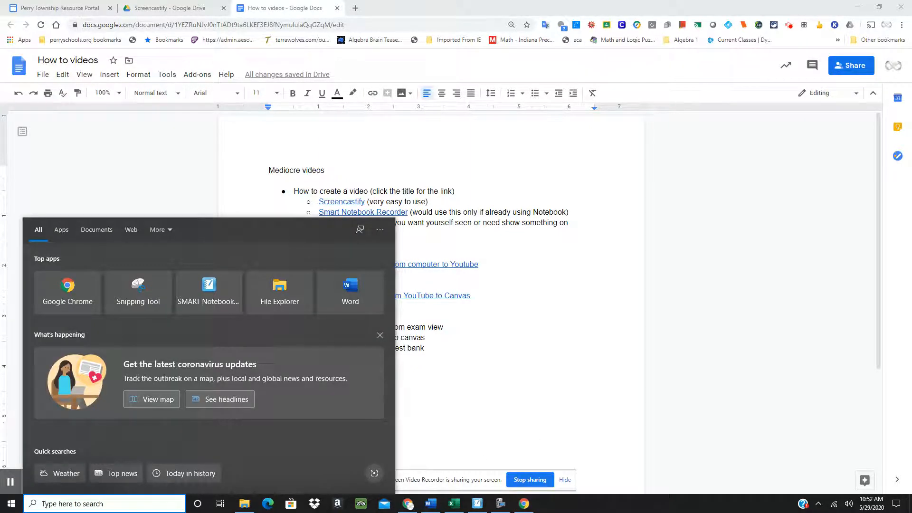
pyautogui.write('exam')
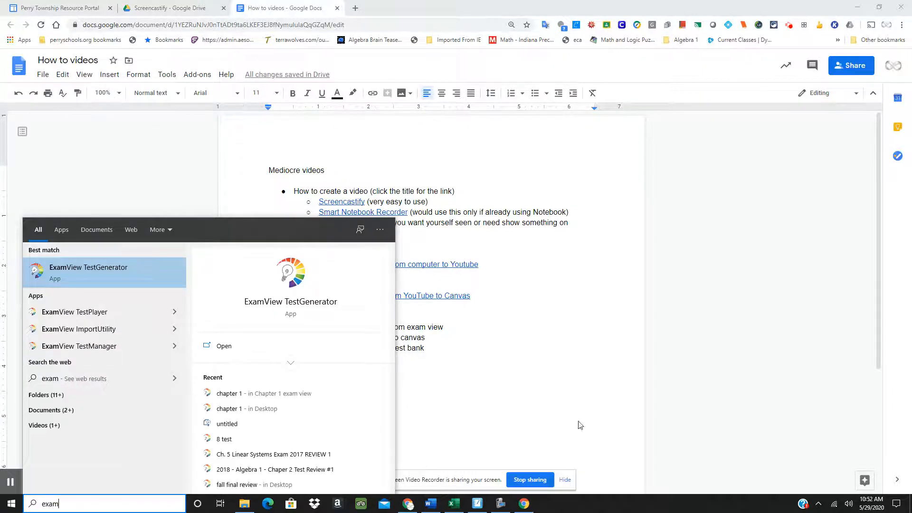
pyautogui.click(123, 271)
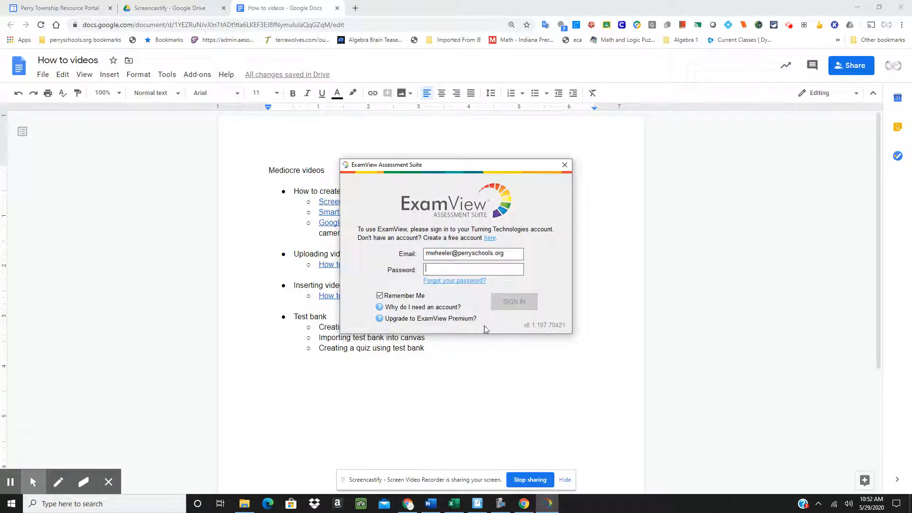
pyautogui.write('•••••••')
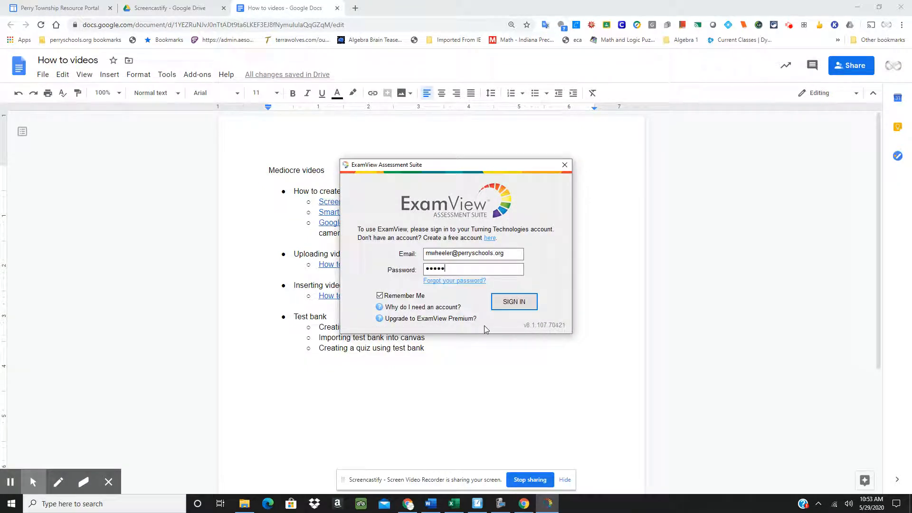
pyautogui.write('•••')
pyautogui.press('Return')
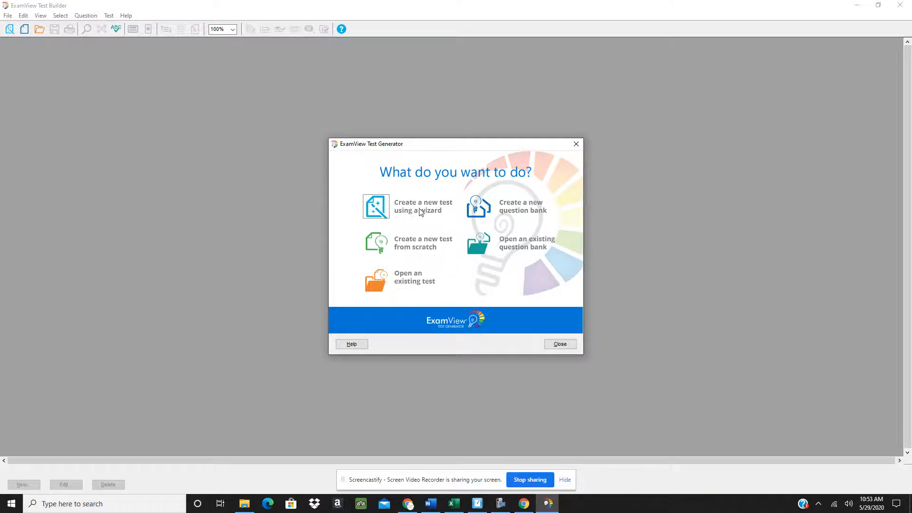
# Begin a QuickTest Wizard test titled 'Demonstration' and advance to the question bank step
pyautogui.click(382, 208)
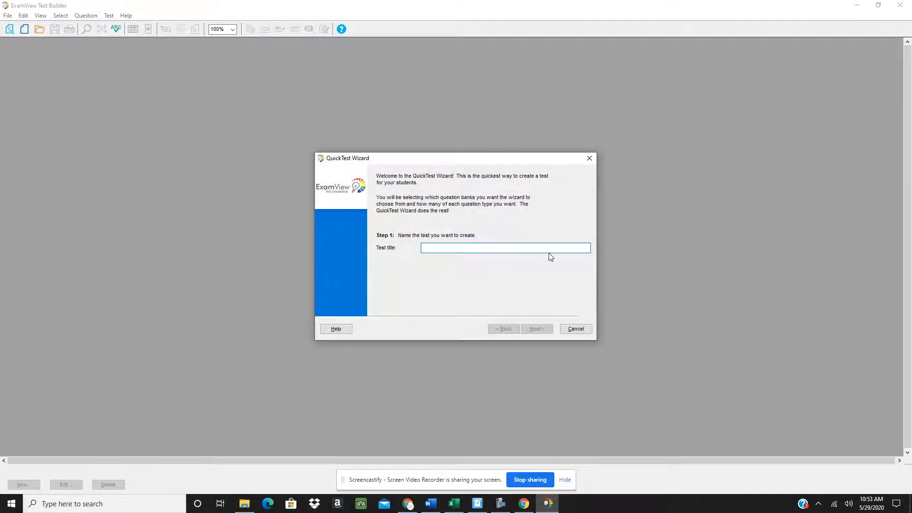
pyautogui.write('Demonstration')
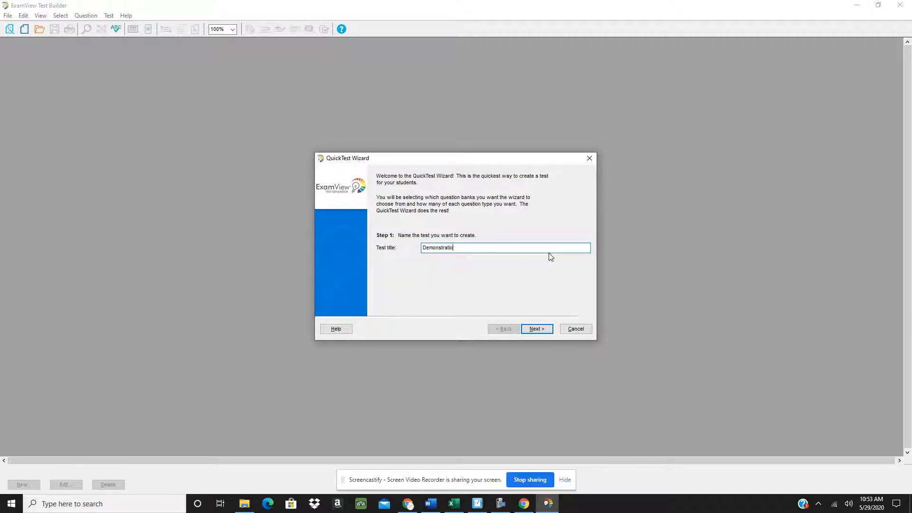
pyautogui.click(537, 329)
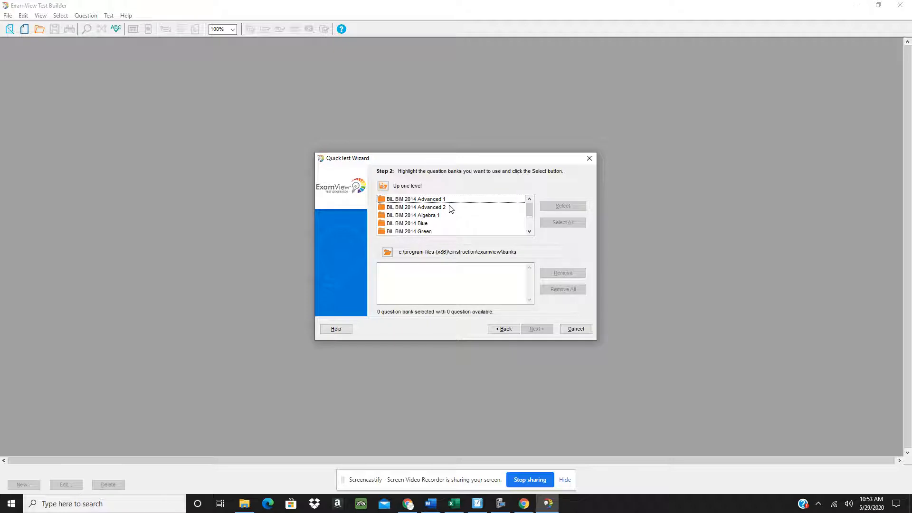
# Select the BIL BIM 2015 Algebra 1 Chapter 9 - Solving Quadratic Equations bank and continue
pyautogui.scroll(-2, 451, 214)
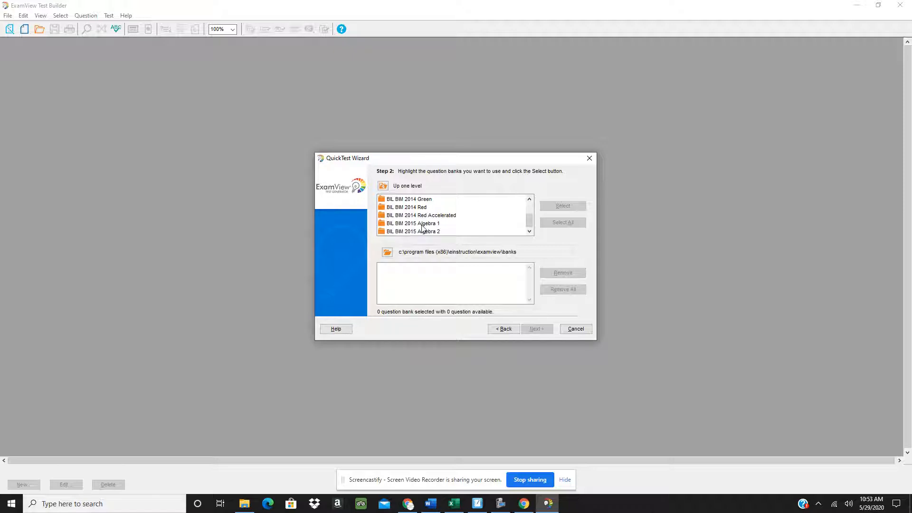
pyautogui.click(436, 225)
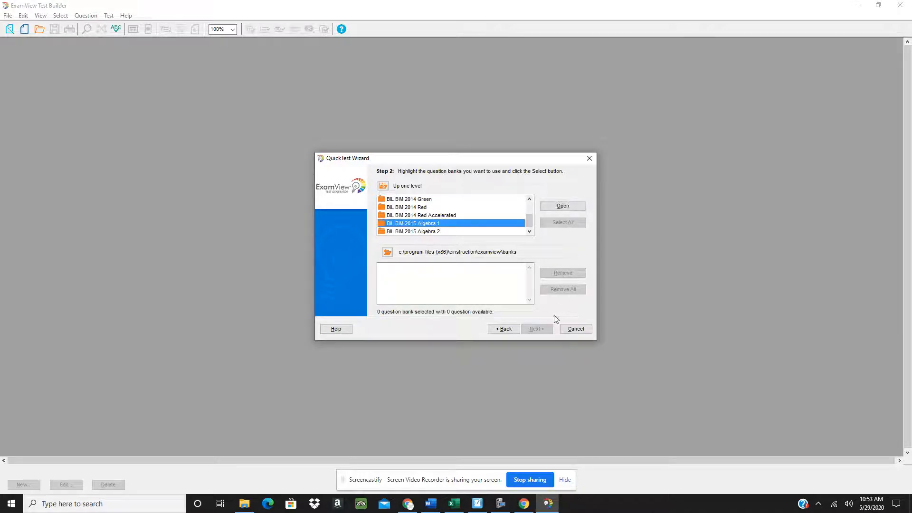
pyautogui.click(574, 207)
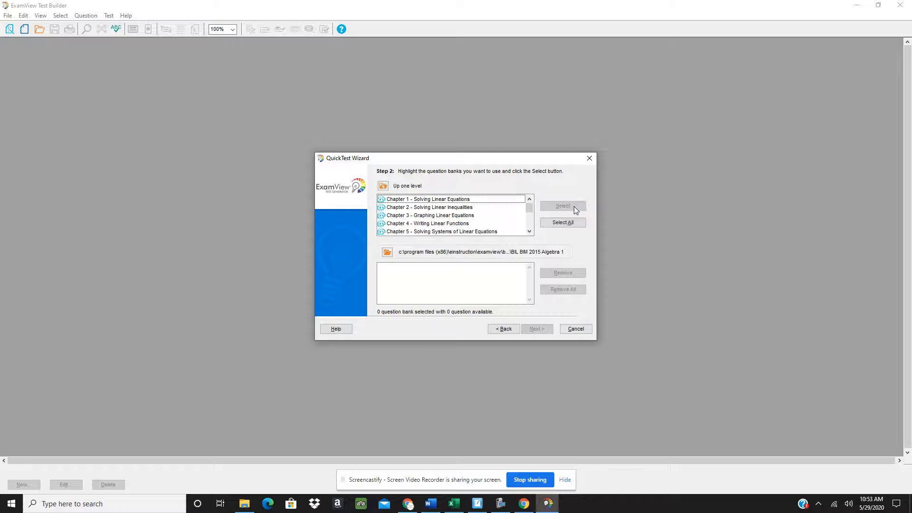
pyautogui.scroll(-1, 491, 223)
pyautogui.scroll(-1, 491, 224)
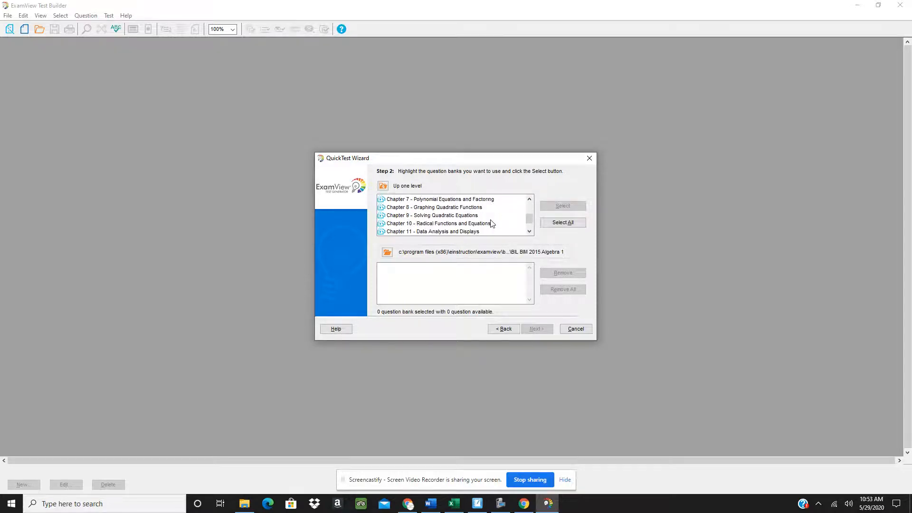
pyautogui.click(425, 218)
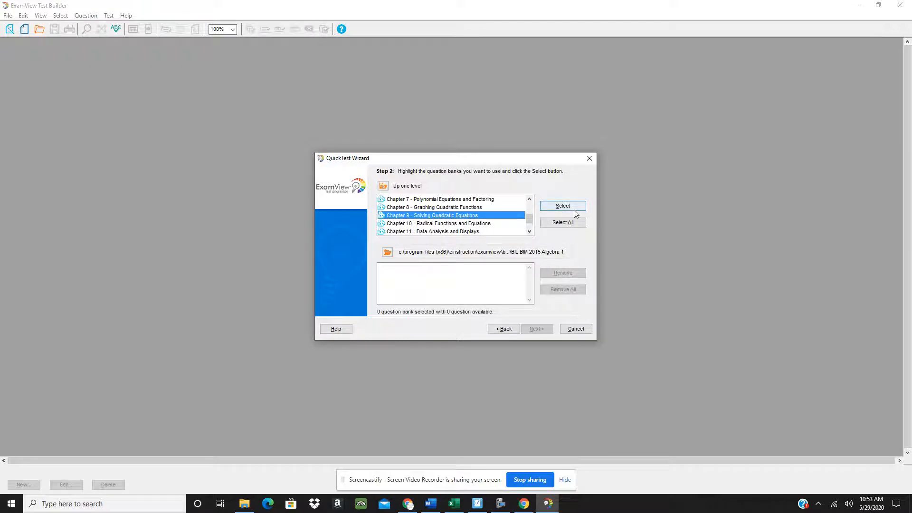
pyautogui.click(560, 204)
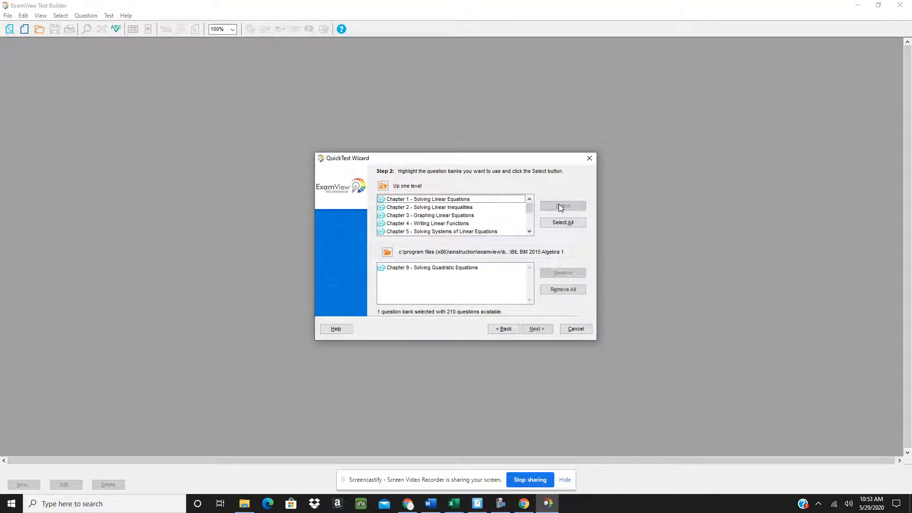
pyautogui.click(447, 269)
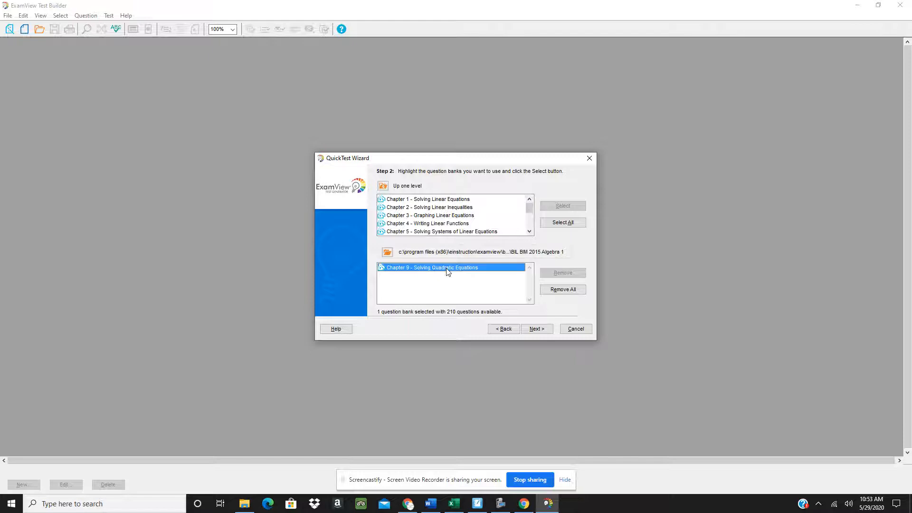
pyautogui.click(538, 330)
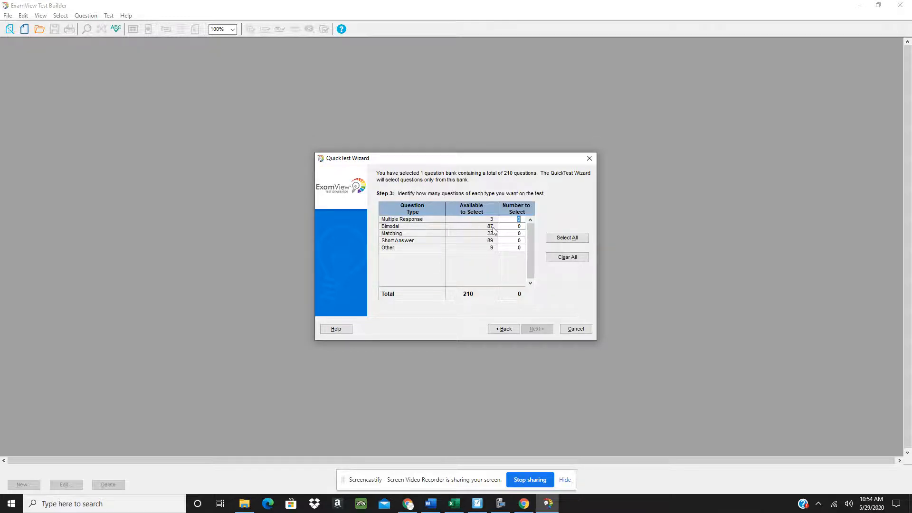
# Request 87 Bimodal questions and finish the wizard to build the test
pyautogui.click(518, 226)
pyautogui.write('87')
pyautogui.click(537, 329)
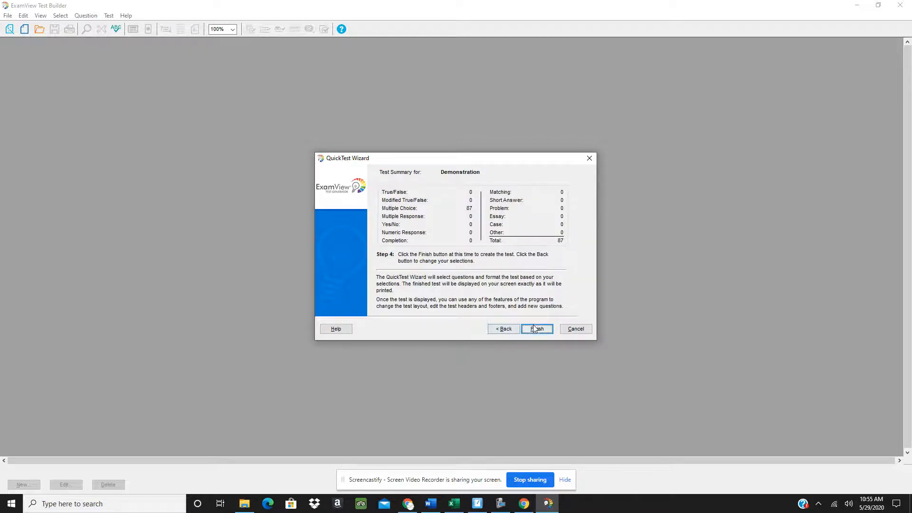
pyautogui.click(537, 330)
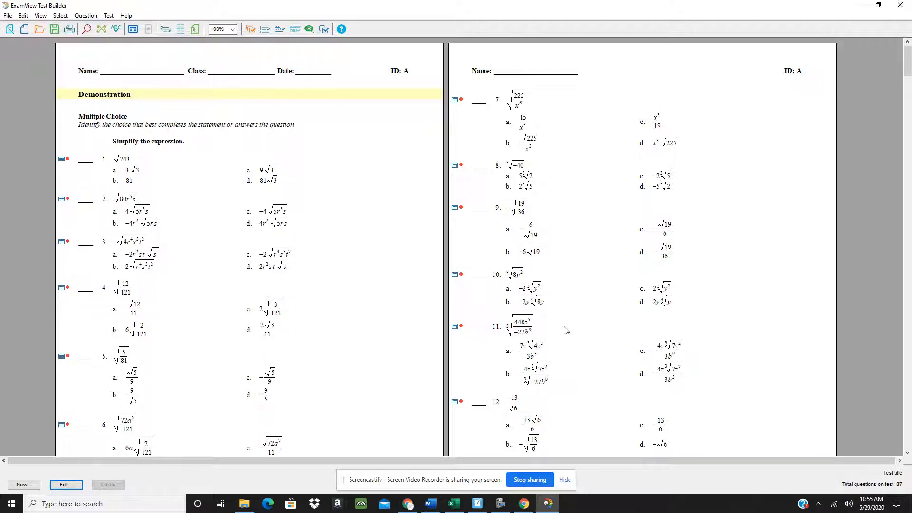
# Scroll down to the answer key pages and select question 29
pyautogui.moveTo(907, 63); pyautogui.dragTo(907, 323)
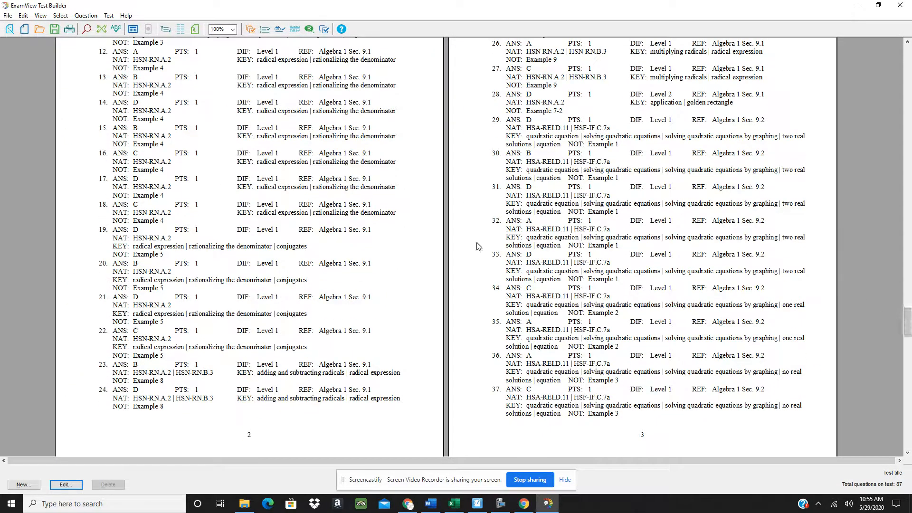
pyautogui.scroll(2, 375, 307)
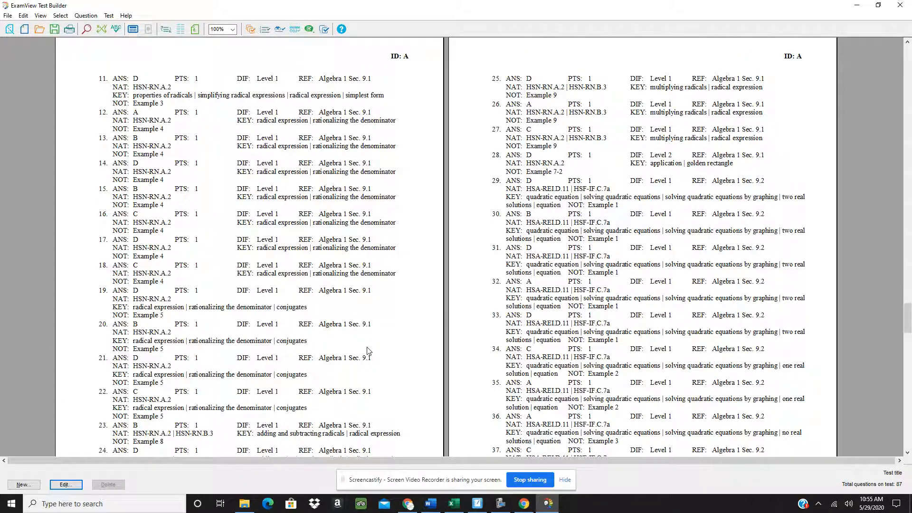
pyautogui.scroll(-1, 368, 350)
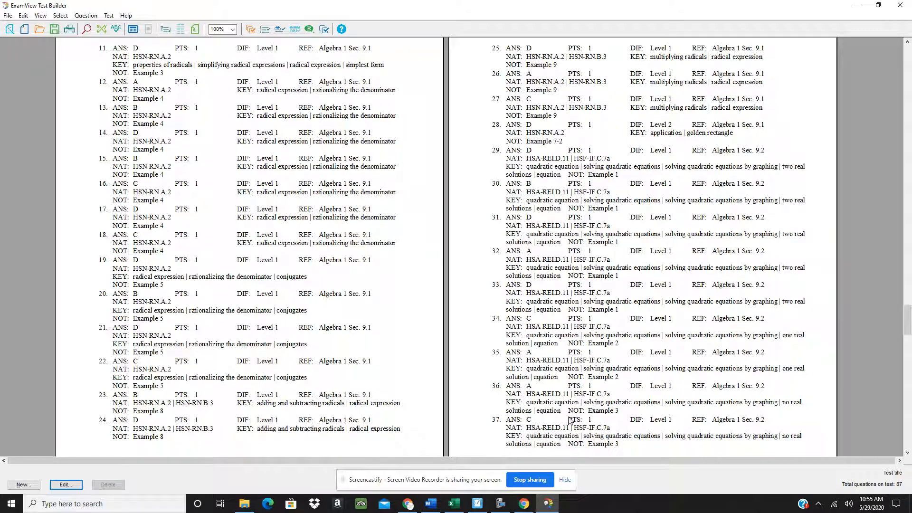
pyautogui.scroll(1, 359, 404)
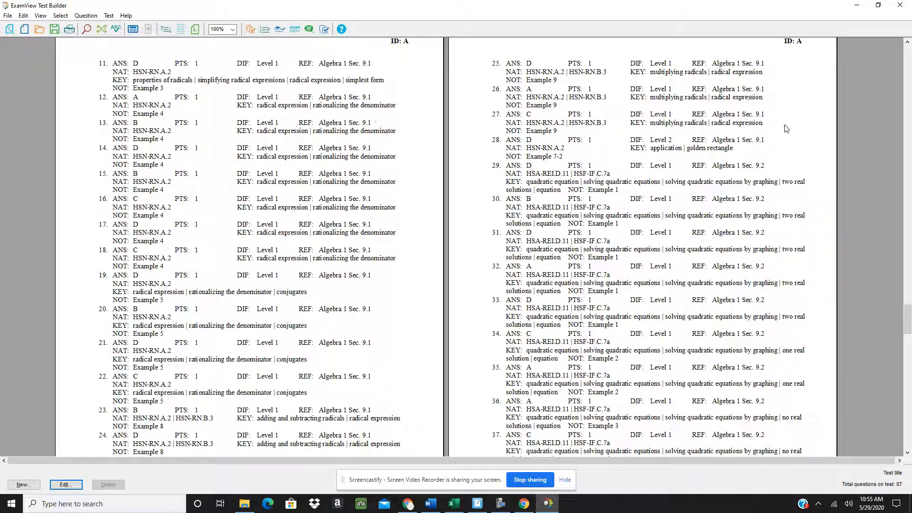
pyautogui.click(751, 167)
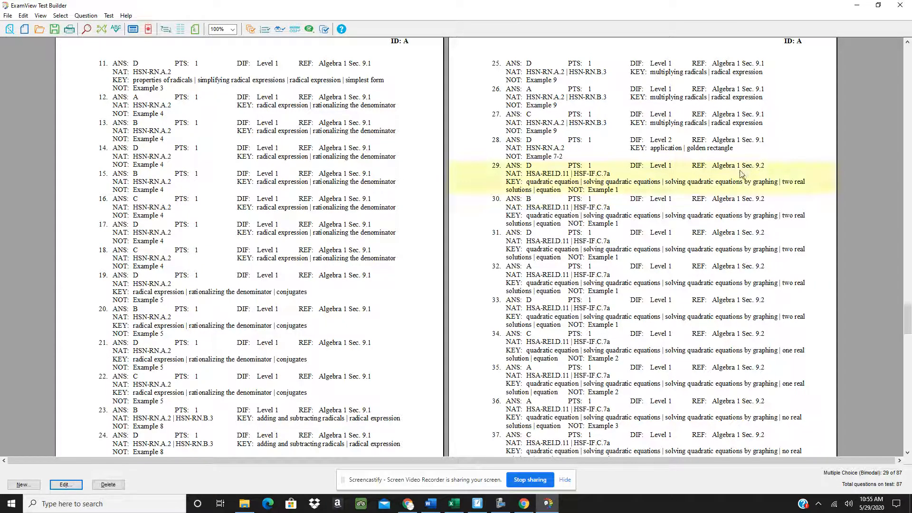
# Delete four questions in a row at position 29, leaving 83, and return to page 1
pyautogui.rightClick(741, 171)
pyautogui.click(762, 211)
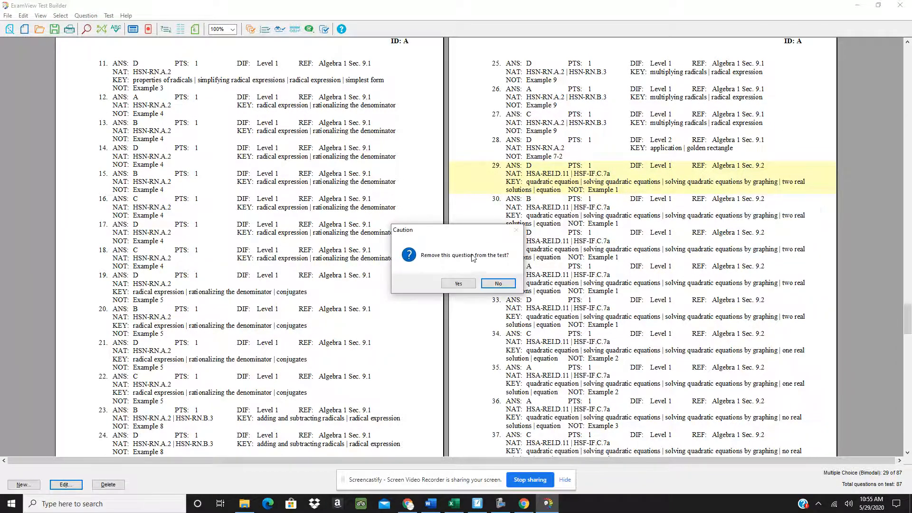
pyautogui.click(462, 284)
pyautogui.rightClick(716, 177)
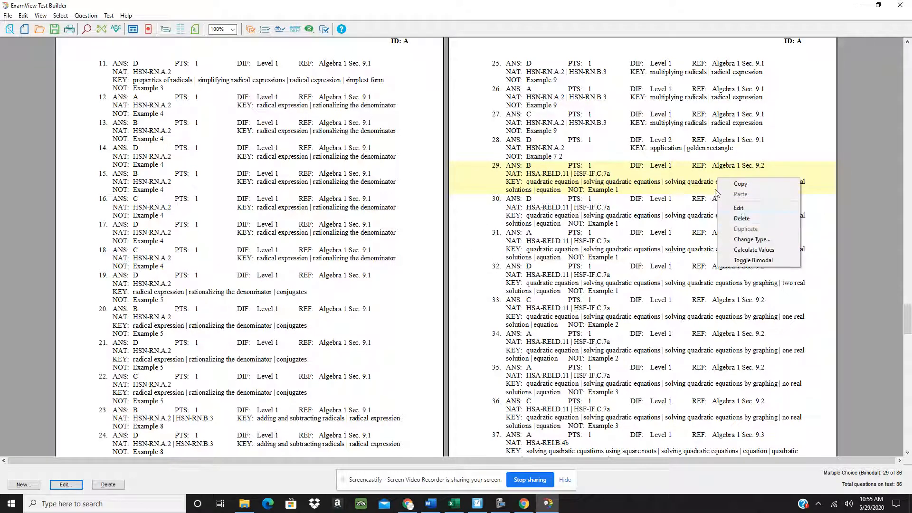
pyautogui.click(734, 217)
pyautogui.click(447, 283)
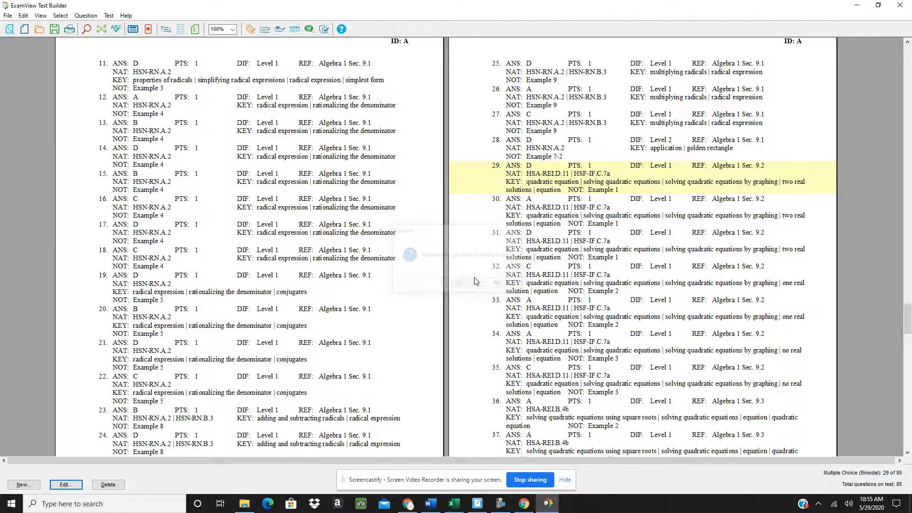
pyautogui.rightClick(703, 176)
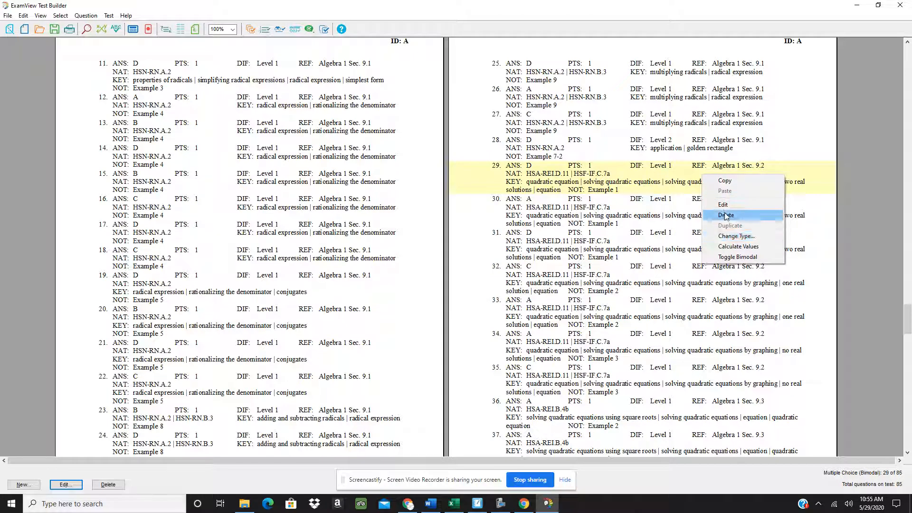
pyautogui.click(717, 215)
pyautogui.click(452, 285)
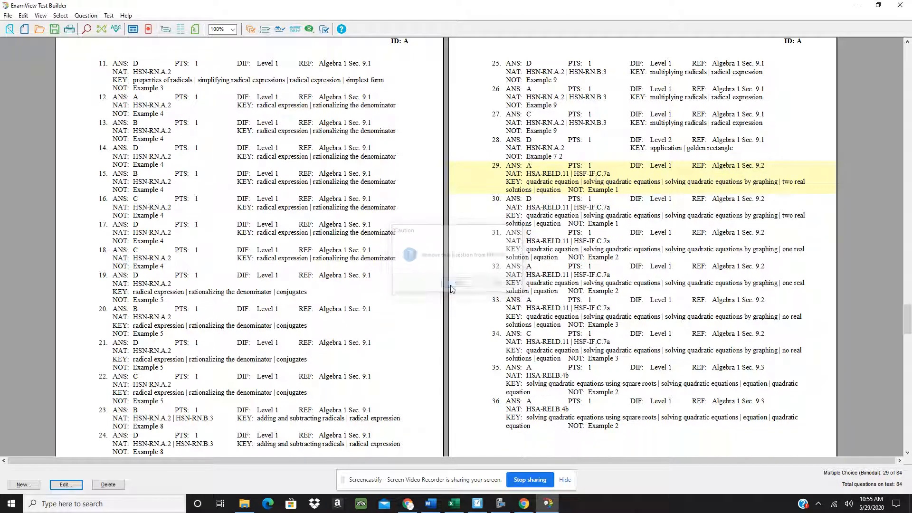
pyautogui.rightClick(750, 173)
pyautogui.click(773, 211)
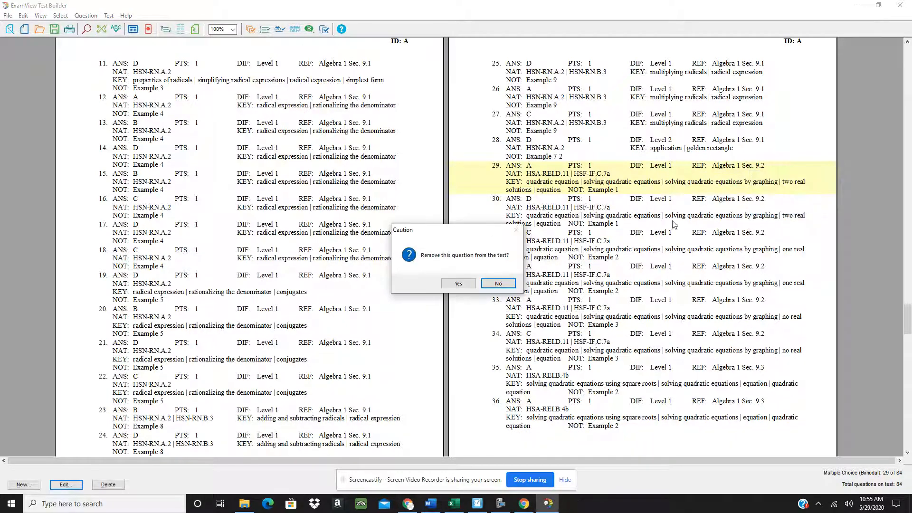
pyautogui.click(503, 284)
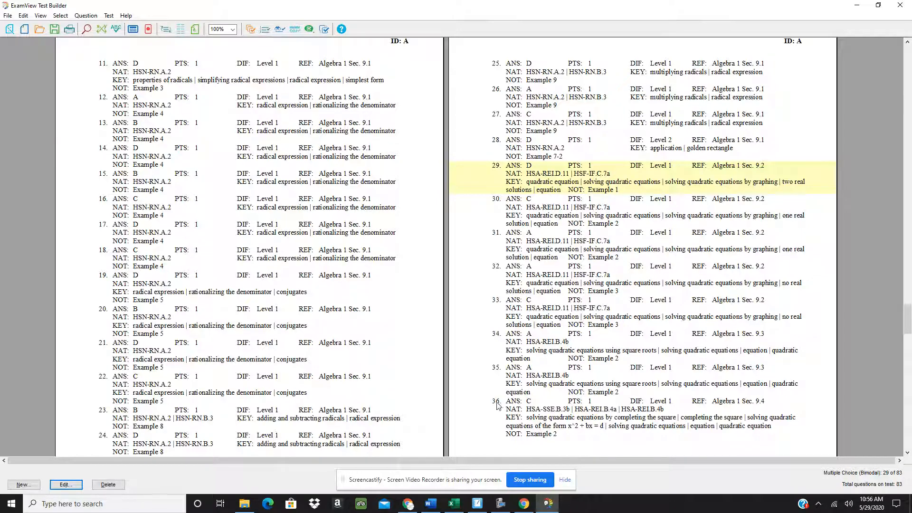
pyautogui.moveTo(909, 313); pyautogui.dragTo(907, 56)
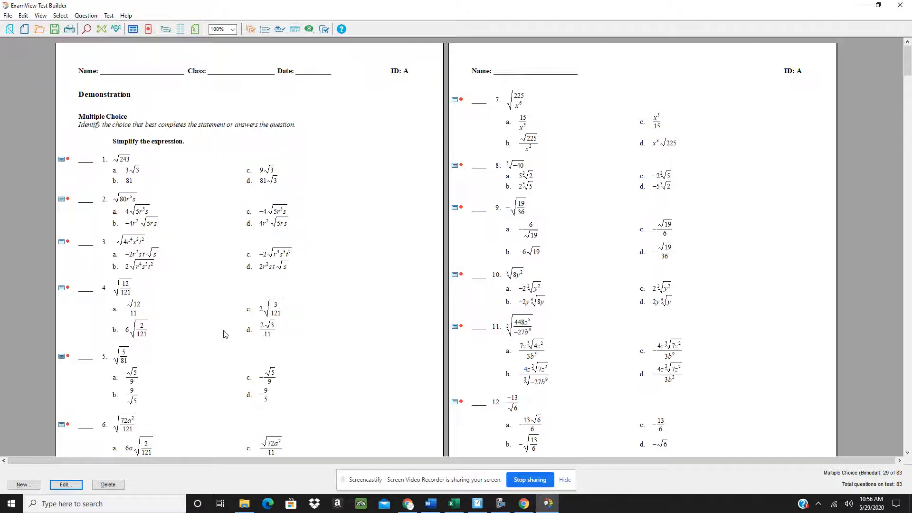
# Duplicate question 1 and each new copy, adding five variations (√252, √300, √63, √175, √28)
pyautogui.rightClick(125, 172)
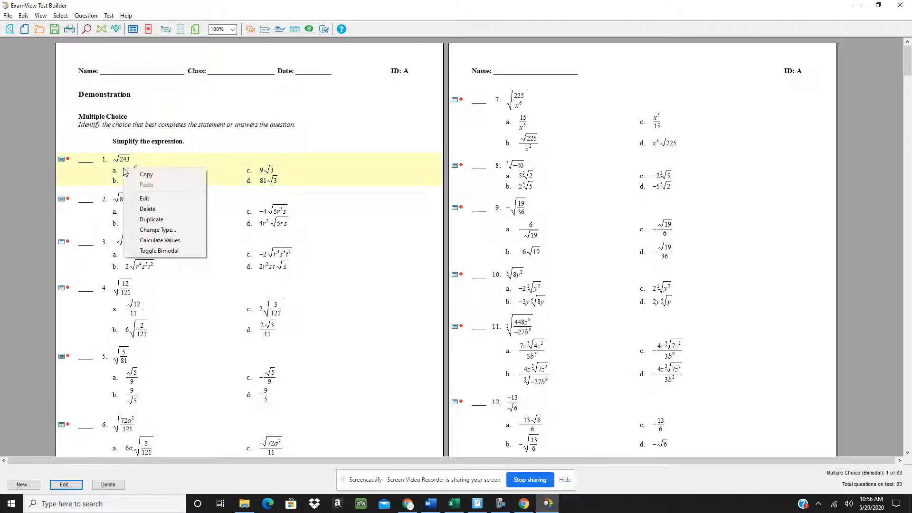
pyautogui.click(152, 219)
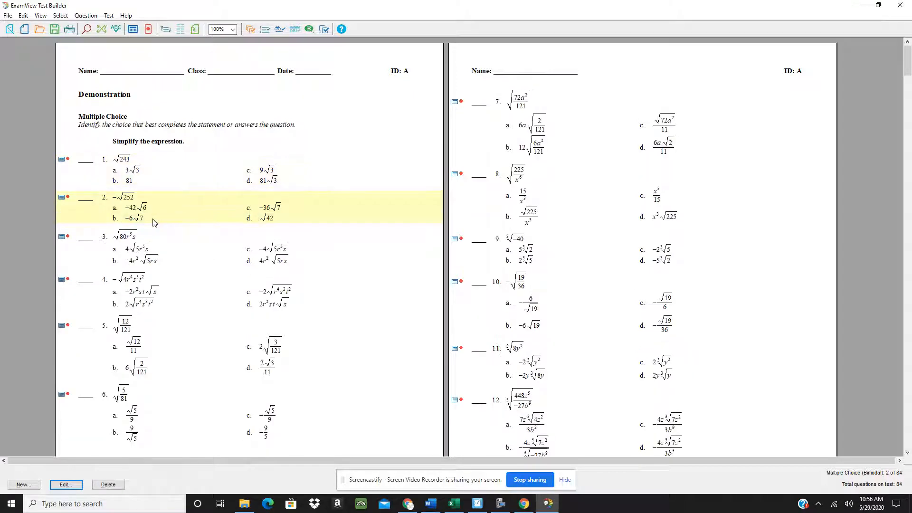
pyautogui.rightClick(137, 215)
pyautogui.click(153, 264)
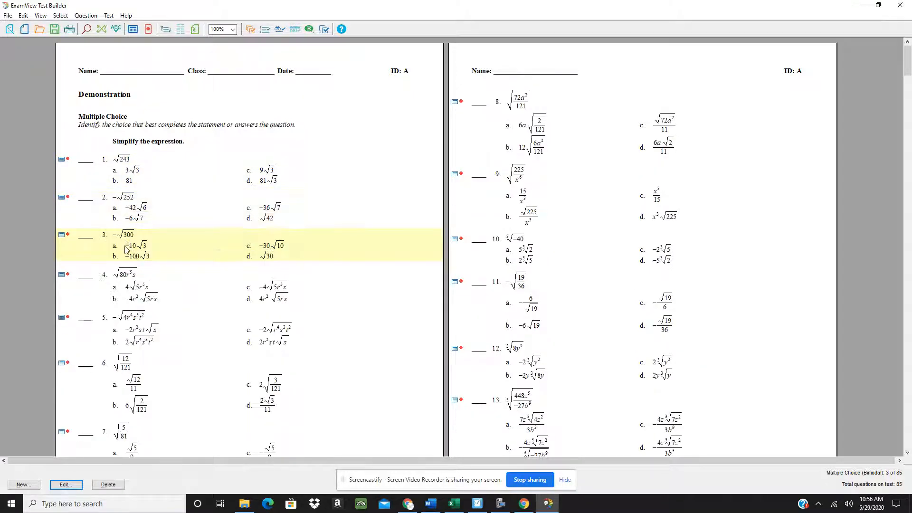
pyautogui.rightClick(125, 248)
pyautogui.click(152, 299)
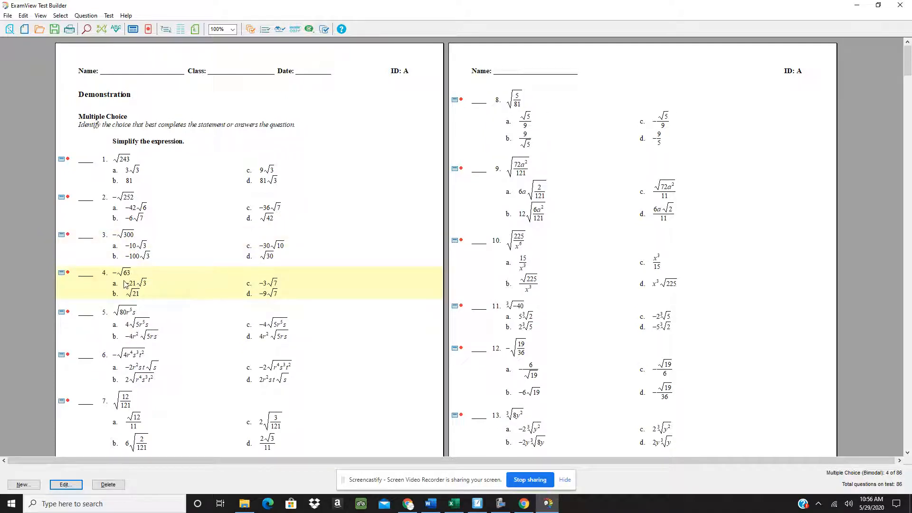
pyautogui.rightClick(124, 282)
pyautogui.click(160, 333)
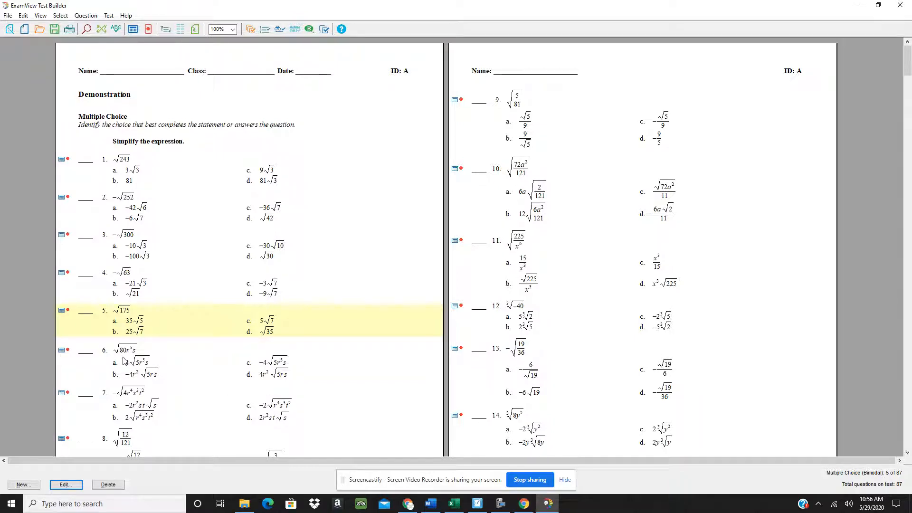
pyautogui.scroll(-1, 145, 365)
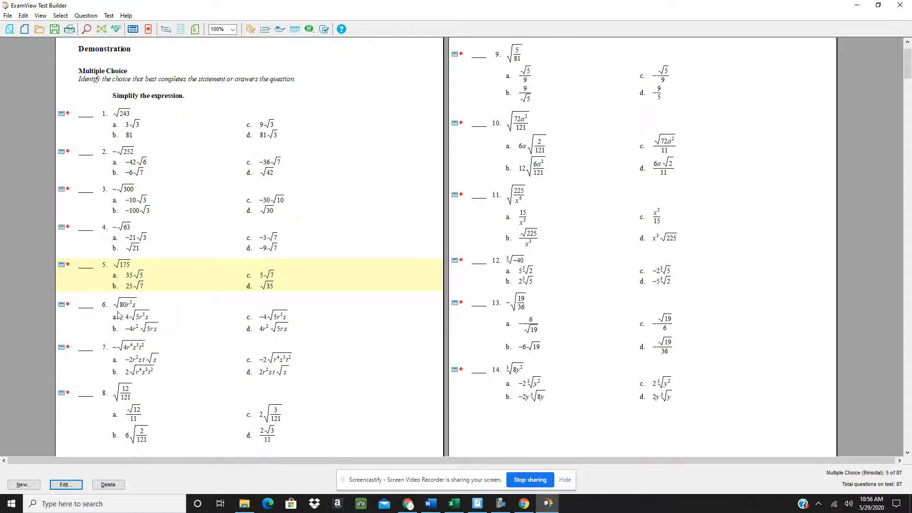
pyautogui.rightClick(126, 272)
pyautogui.click(153, 322)
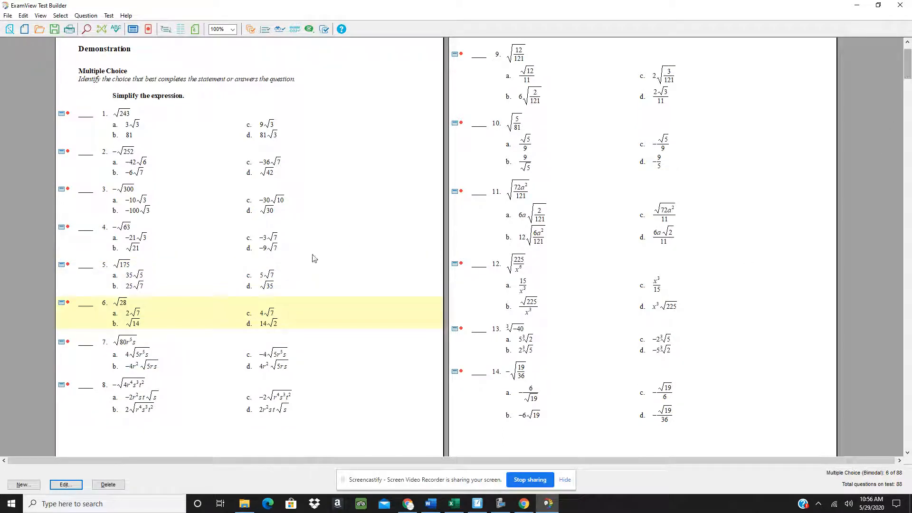
pyautogui.moveTo(902, 78); pyautogui.dragTo(910, 427)
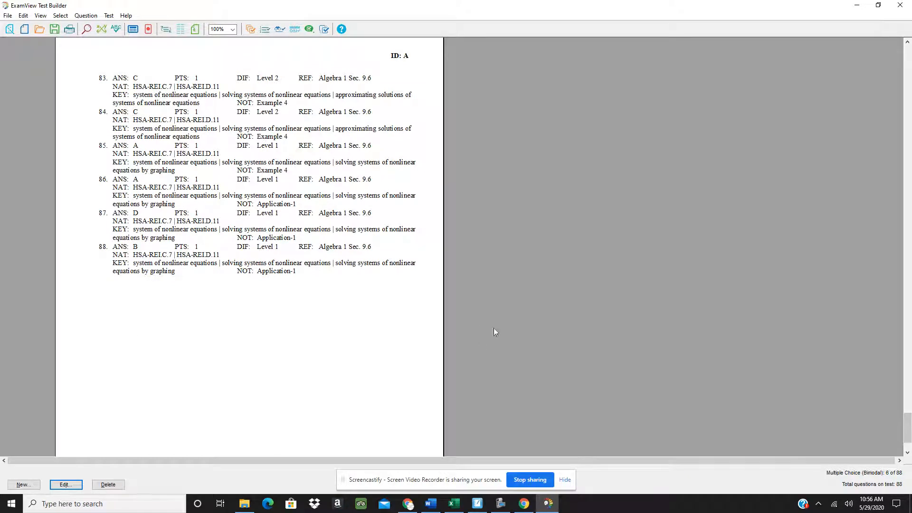
# Delete questions 88 down to 71, confirming each removal, then return to the top
pyautogui.click(153, 262)
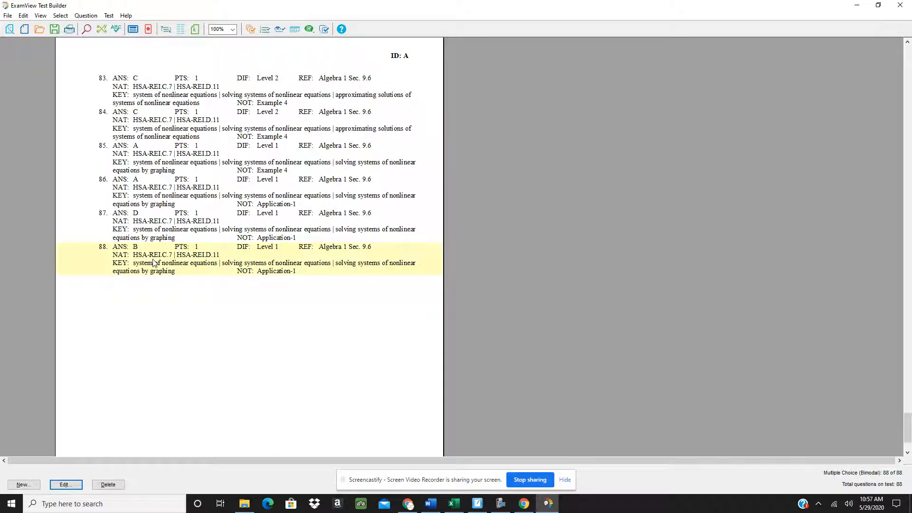
pyautogui.press('Delete')
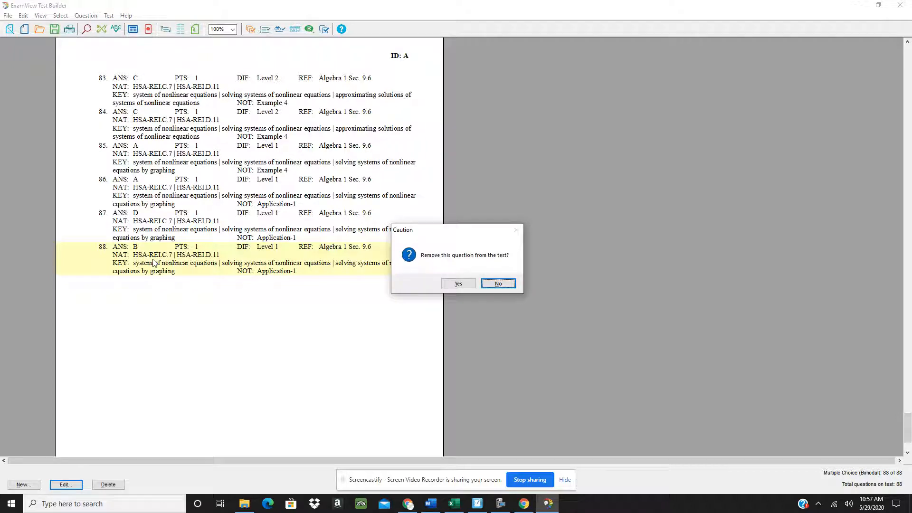
pyautogui.click(458, 284)
pyautogui.press('Delete')
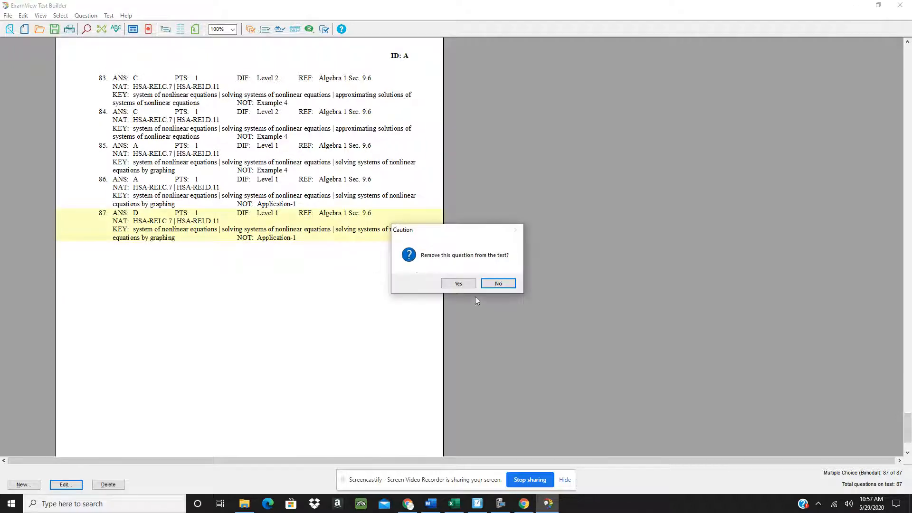
pyautogui.click(458, 284)
pyautogui.press('Delete')
pyautogui.click(459, 284)
pyautogui.press('Delete')
pyautogui.click(458, 283)
pyautogui.press('Delete')
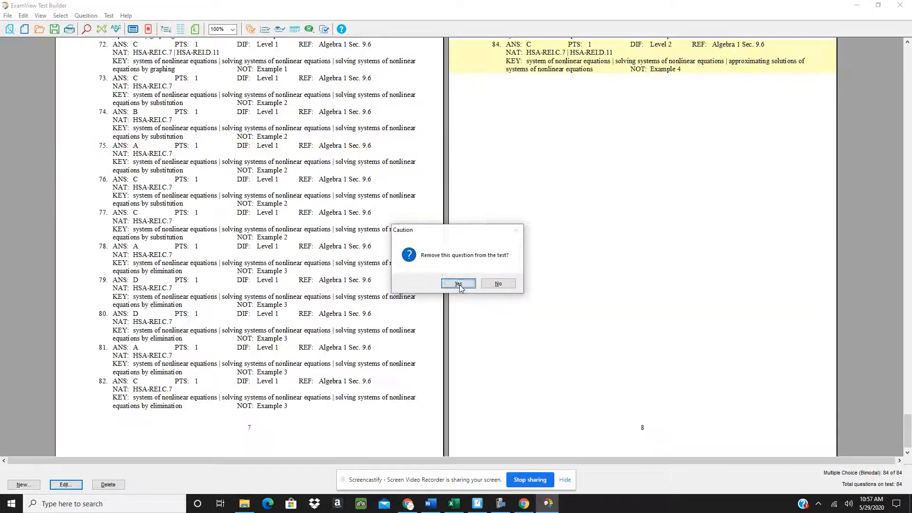
pyautogui.click(458, 283)
pyautogui.press('Delete')
pyautogui.click(458, 283)
pyautogui.press('Delete')
pyautogui.click(459, 283)
pyautogui.press('Delete')
pyautogui.click(460, 283)
pyautogui.press('Delete')
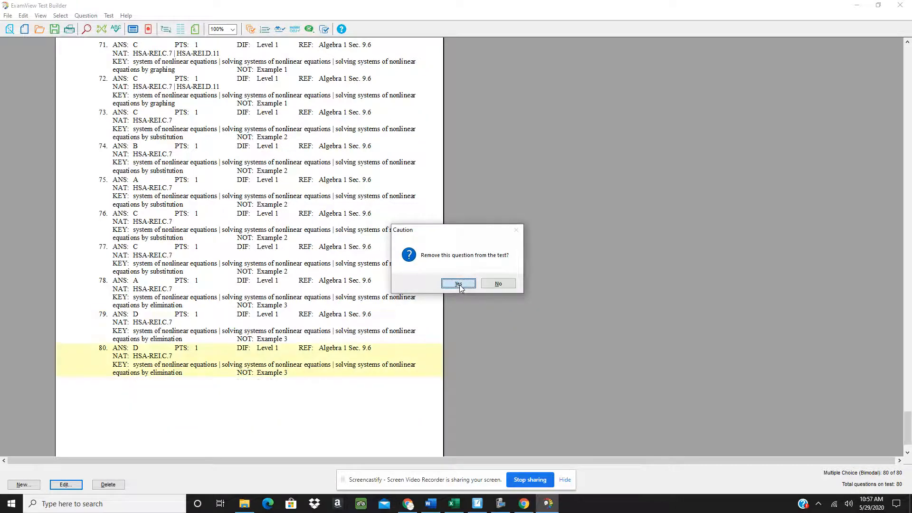
pyautogui.click(459, 284)
pyautogui.press('Delete')
pyautogui.click(460, 284)
pyautogui.press('Delete')
pyautogui.click(460, 284)
pyautogui.press('Delete')
pyautogui.click(458, 284)
pyautogui.press('Delete')
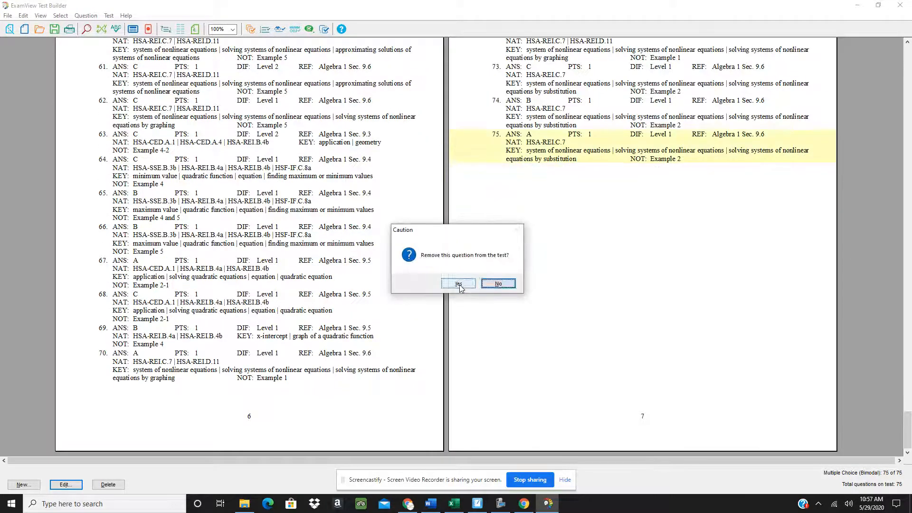
pyautogui.click(458, 284)
pyautogui.press('Delete')
pyautogui.click(458, 283)
pyautogui.press('Delete')
pyautogui.click(458, 283)
pyautogui.press('Delete')
pyautogui.click(459, 284)
pyautogui.press('Delete')
pyautogui.click(458, 284)
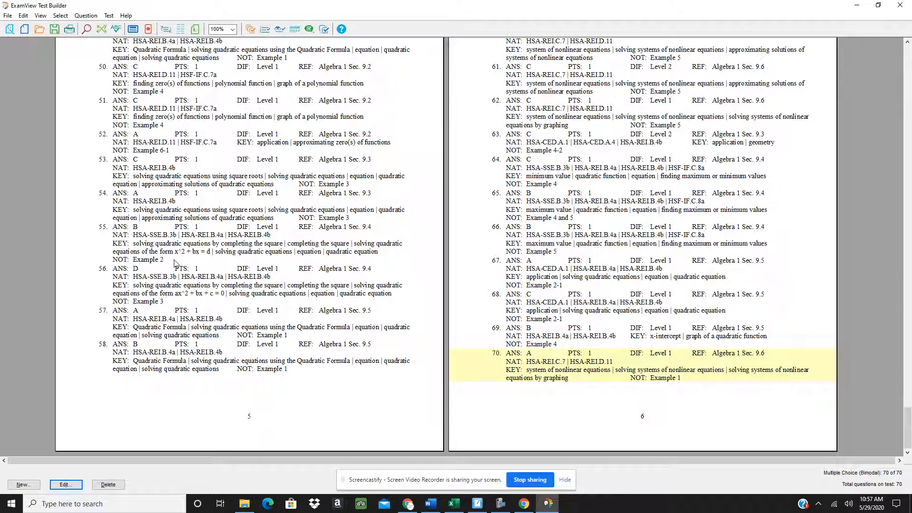
pyautogui.moveTo(907, 428); pyautogui.dragTo(890, 55)
# Duplicate question 1 to add a √192 variation as question 2, making 71 questions
pyautogui.scroll(10, 890, 55)
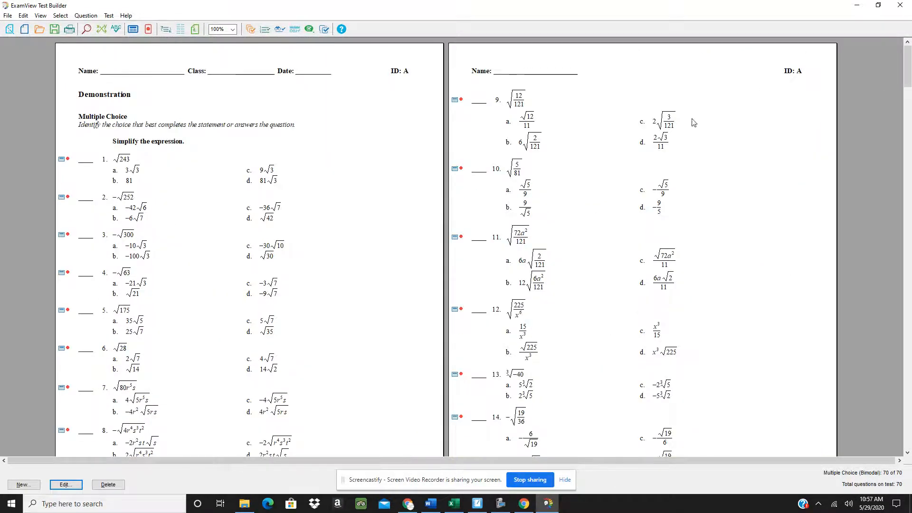
pyautogui.rightClick(111, 161)
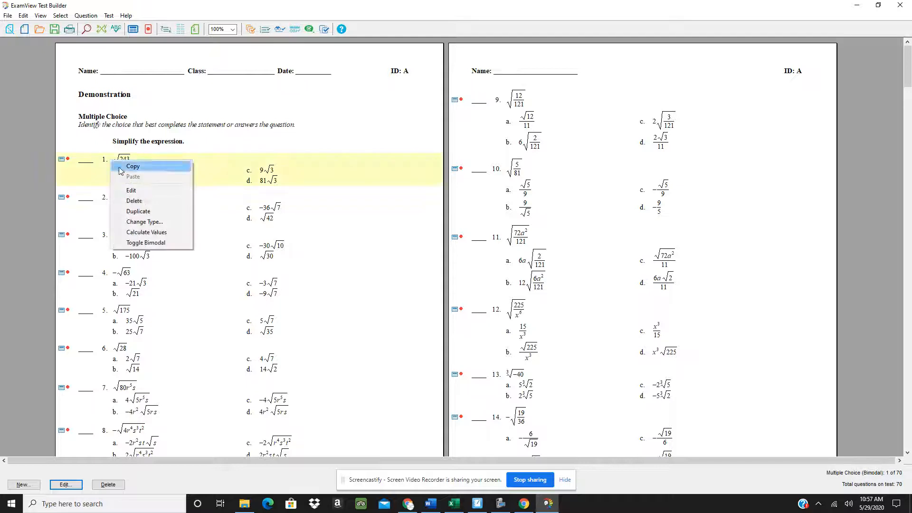
pyautogui.click(144, 212)
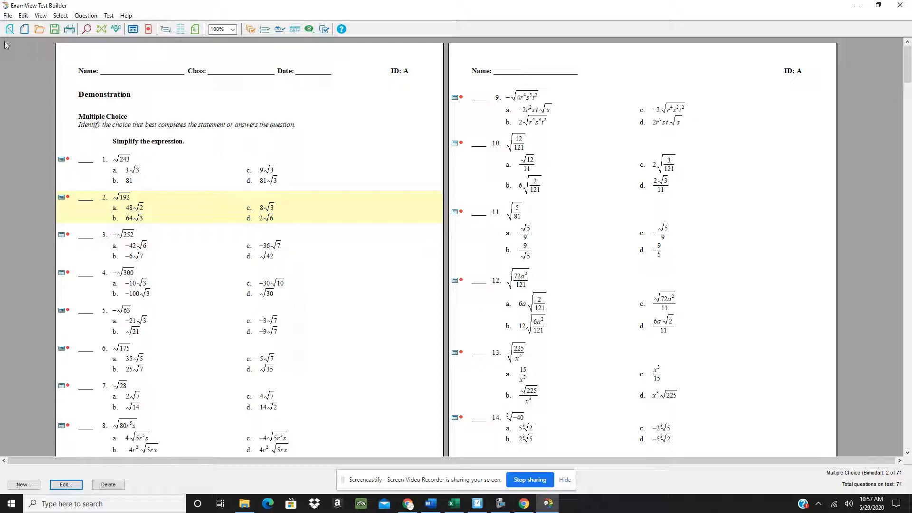
# Choose File > Export > WebCT CE 6/Vista 4 for the test
pyautogui.click(8, 17)
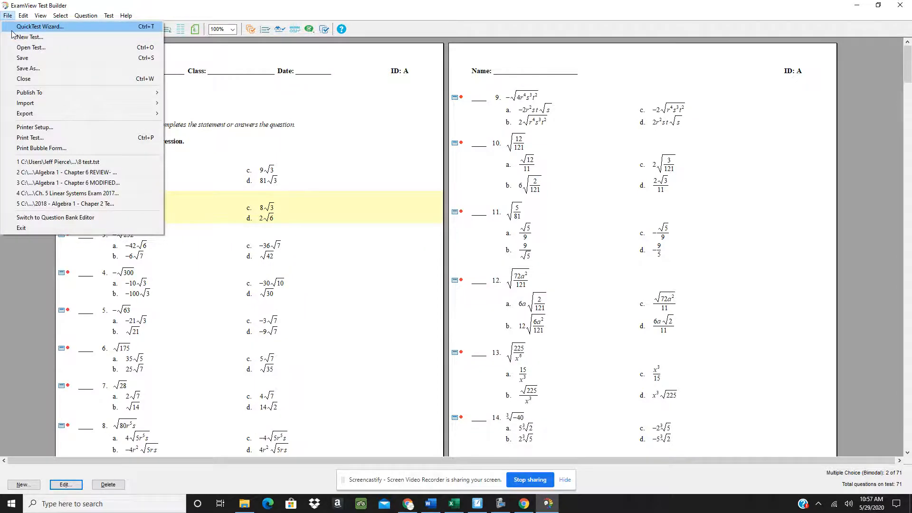
pyautogui.moveTo(35, 119)
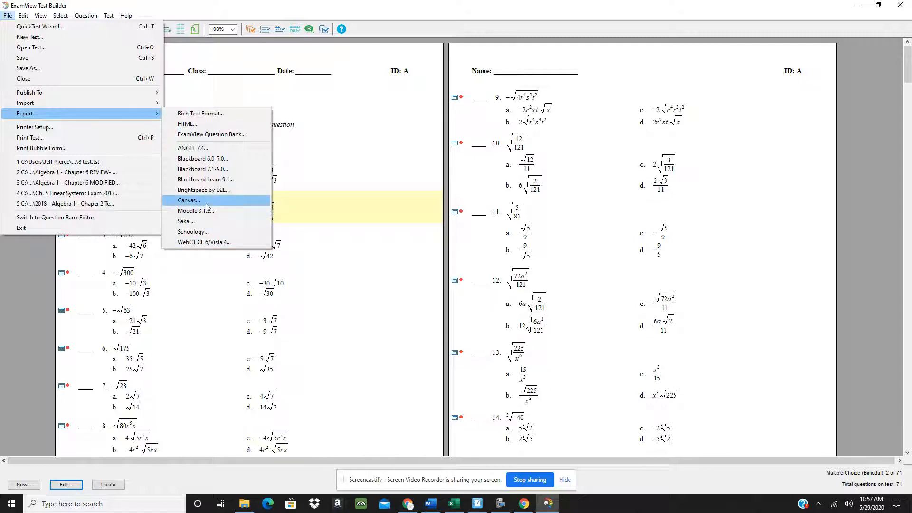
pyautogui.click(204, 243)
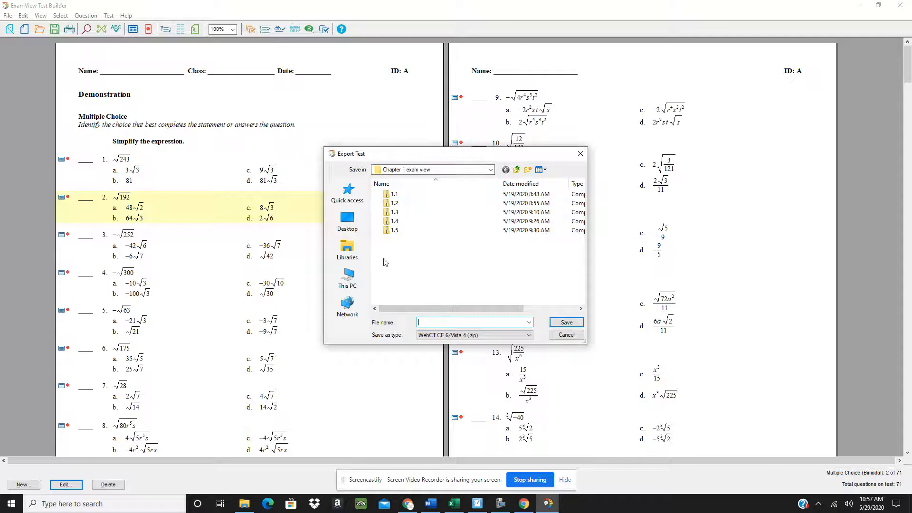
# Save the WebCT export to the Desktop as 'demonstration' and accept the export options
pyautogui.click(349, 223)
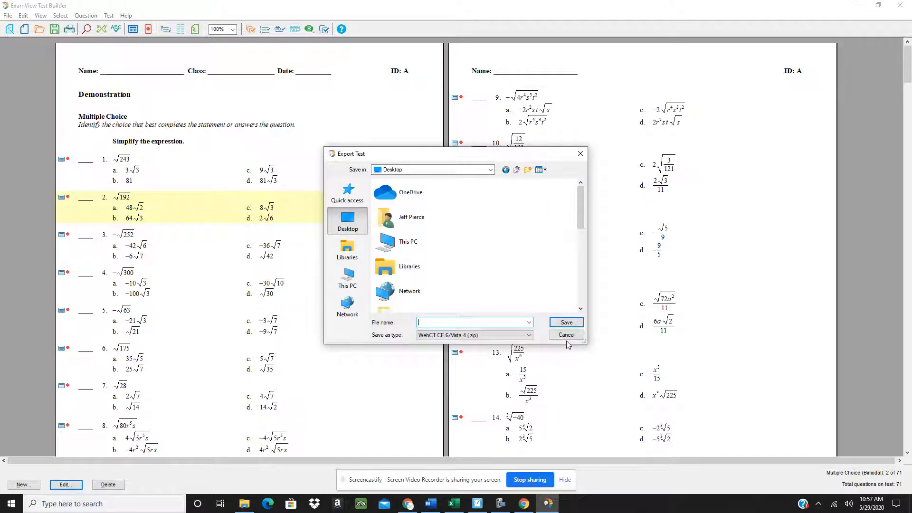
pyautogui.write('de')
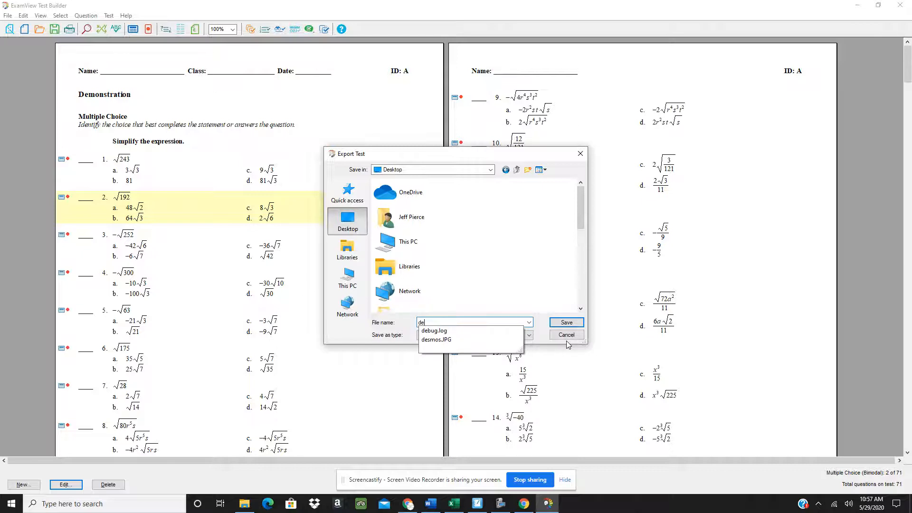
pyautogui.write('monstra')
pyautogui.write('toi')
pyautogui.press('BackSpace')
pyautogui.press('BackSpace')
pyautogui.write('ion')
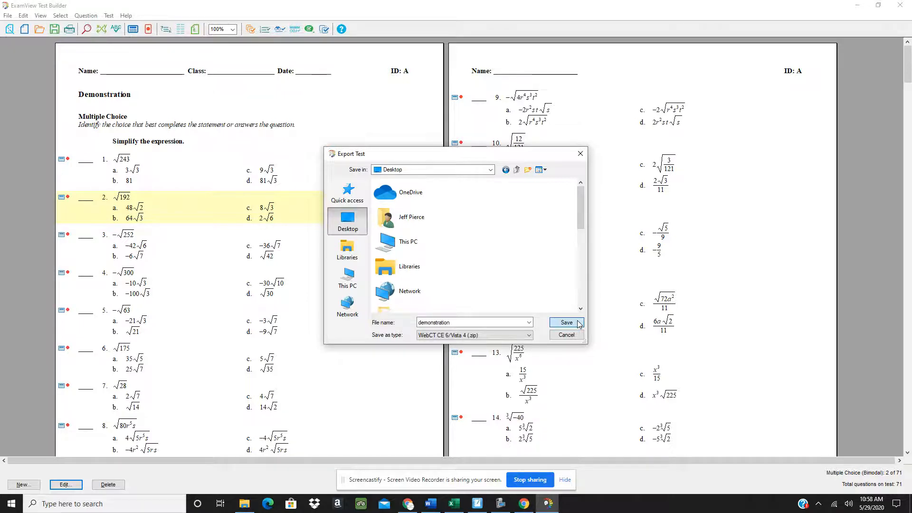
pyautogui.click(579, 322)
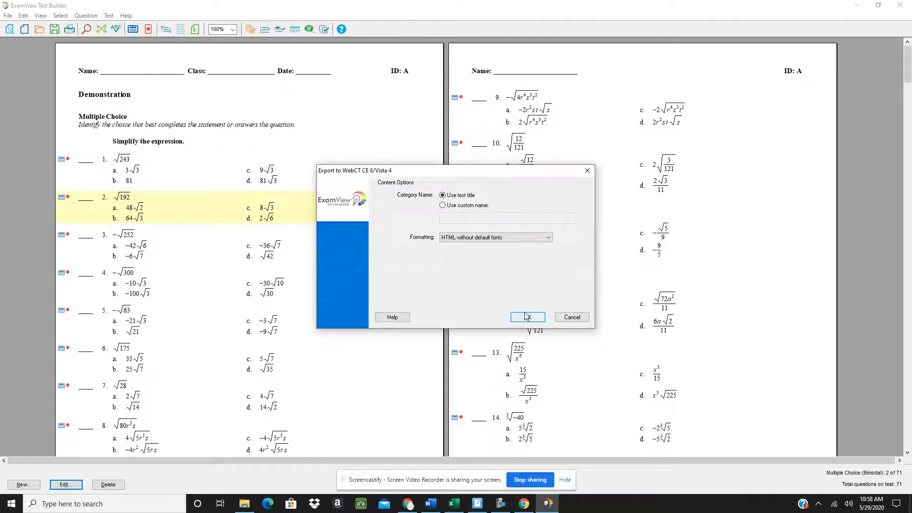
pyautogui.click(527, 317)
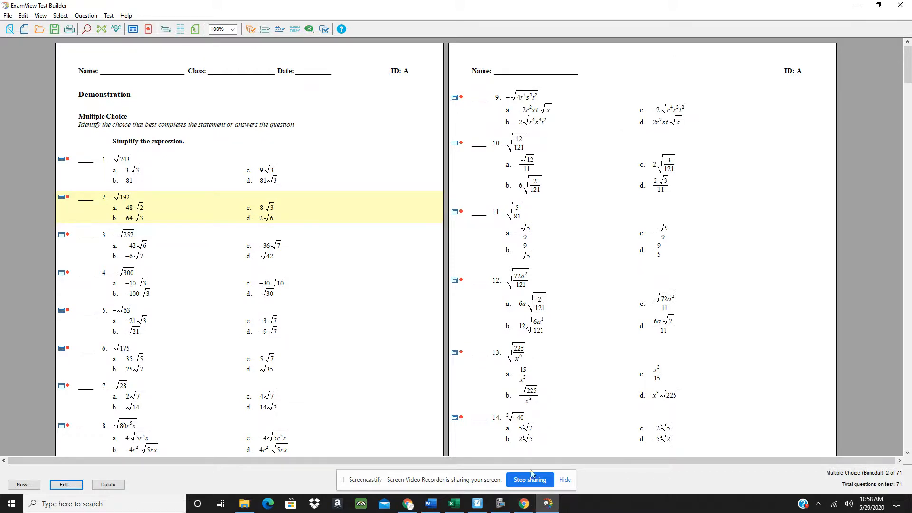
# Minimize ExamView to bring back the 'How to videos' Google Doc and open the Screencastify controls
pyautogui.click(857, 6)
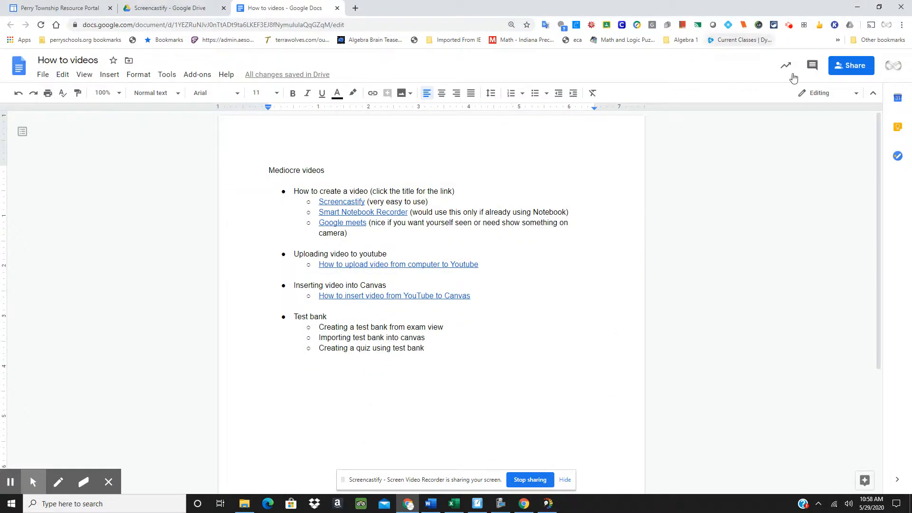
pyautogui.click(790, 26)
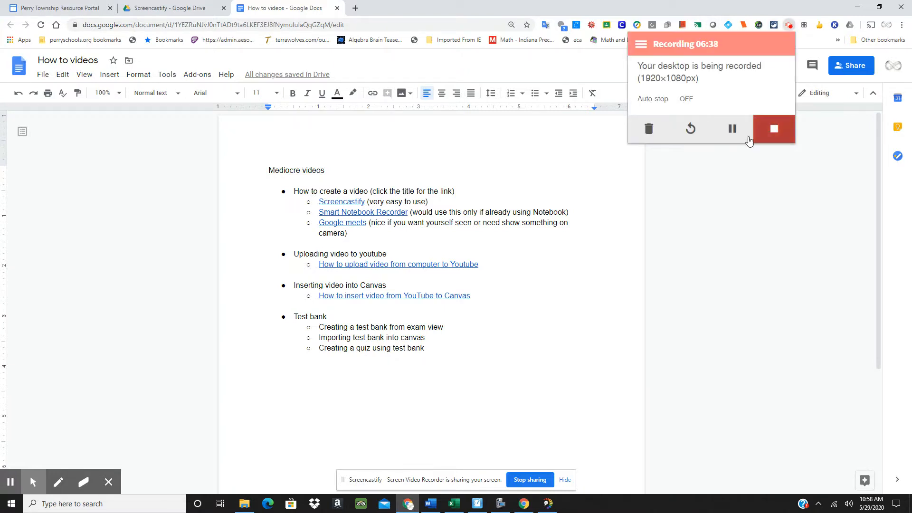